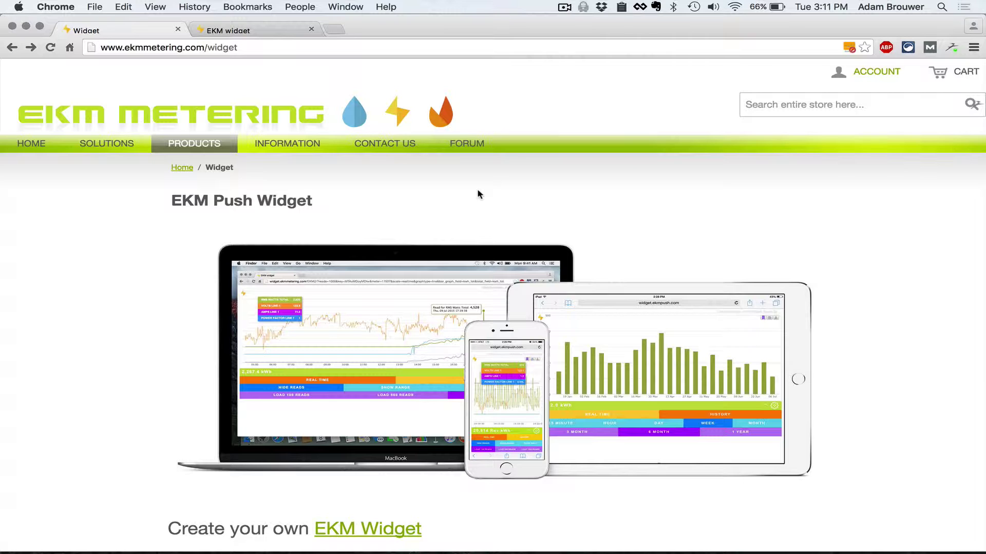
Launch the EKM Widget for meter 10068 and load its last 1000 reads.
left_click(378, 533)
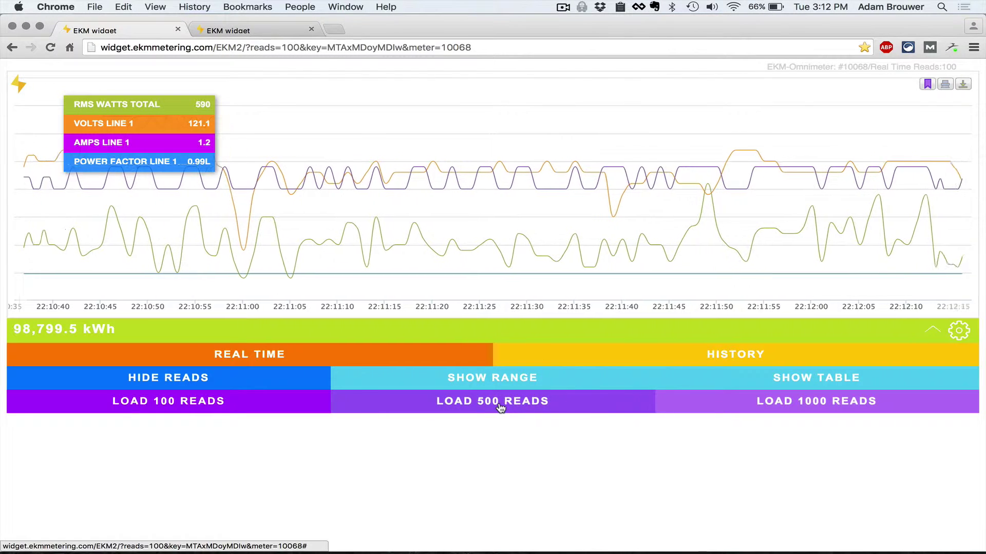
left_click(815, 409)
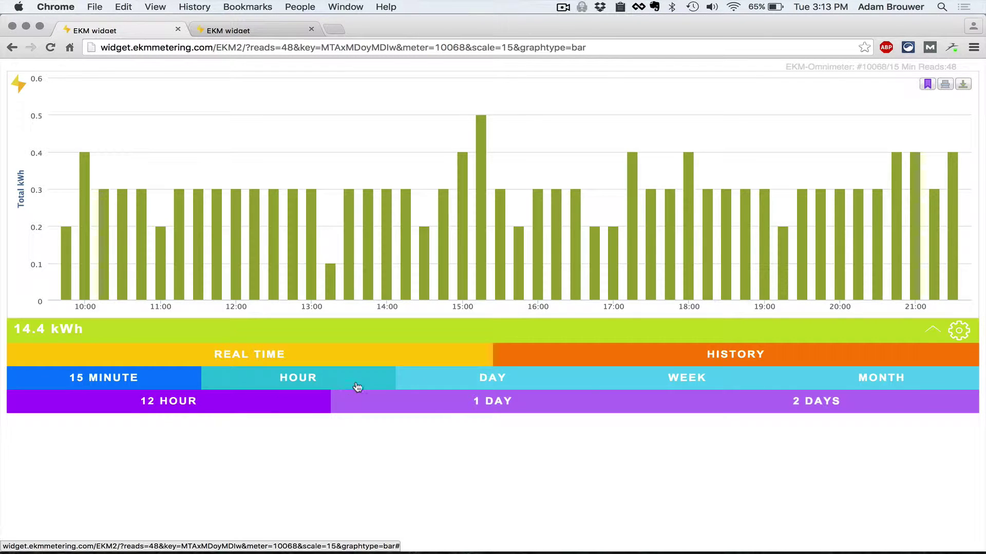
Switch the History chart to DAY totals over a 1 MONTH range.
left_click(477, 381)
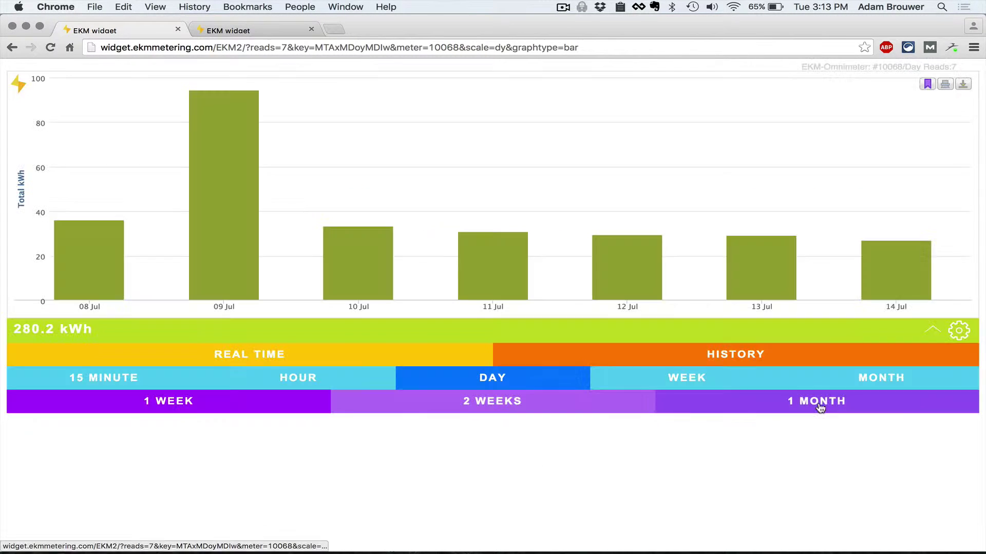
left_click(824, 405)
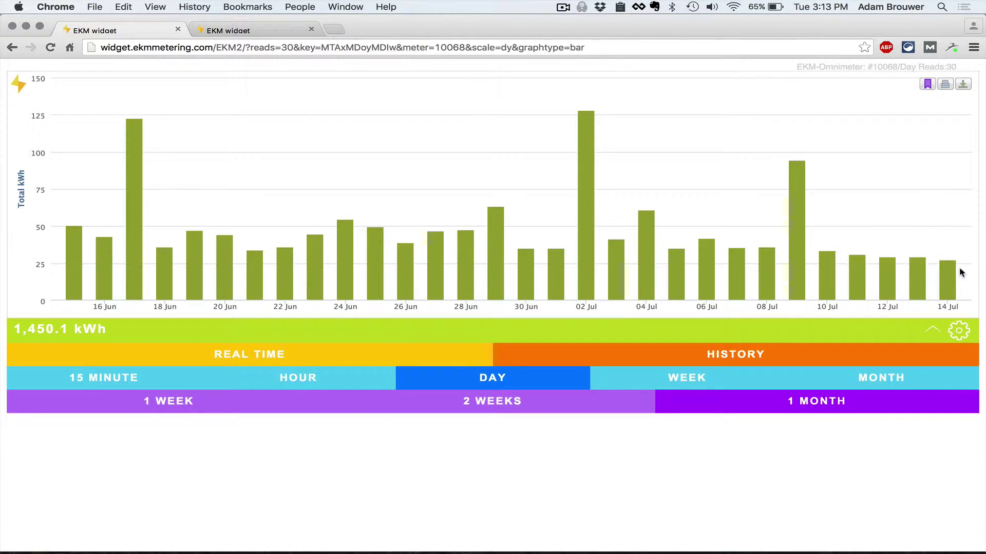
mouse_move(944, 280)
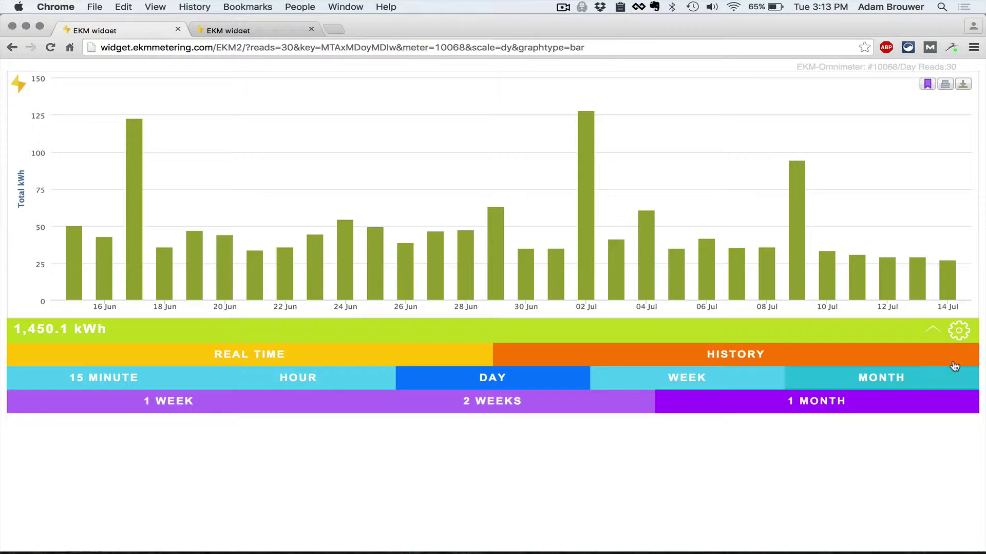
Open the widget settings and confirm the access Key to look up its meters.
left_click(959, 332)
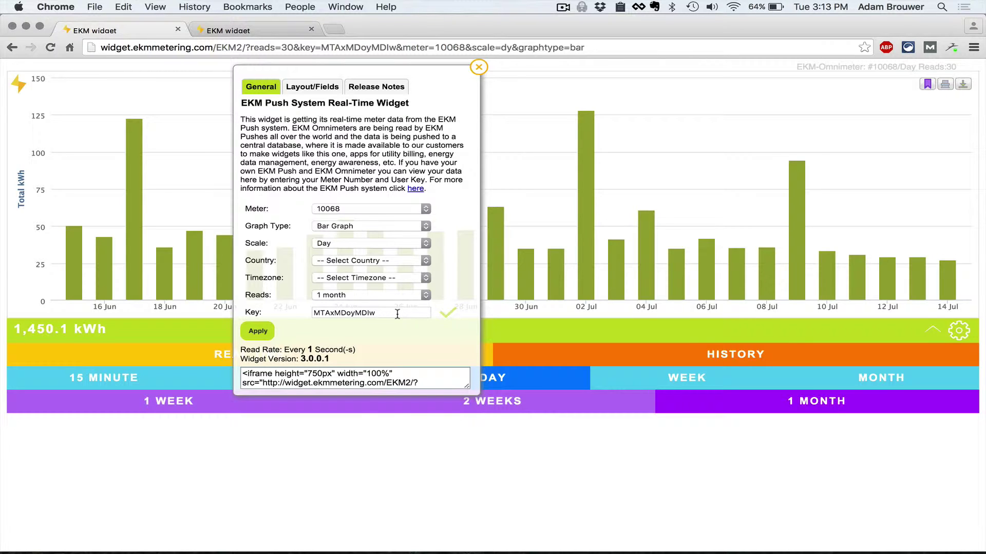
left_click_drag(382, 315, 320, 313)
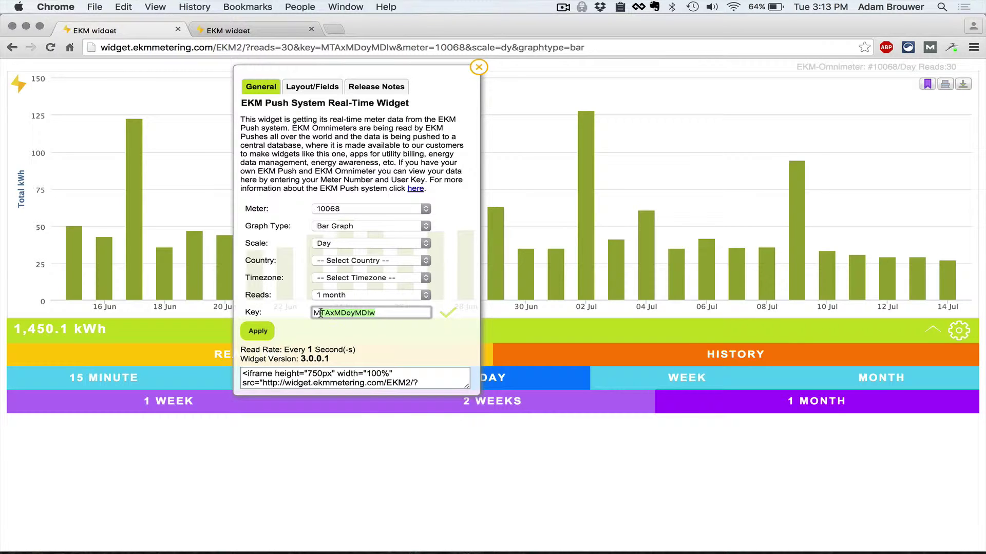
left_click(450, 315)
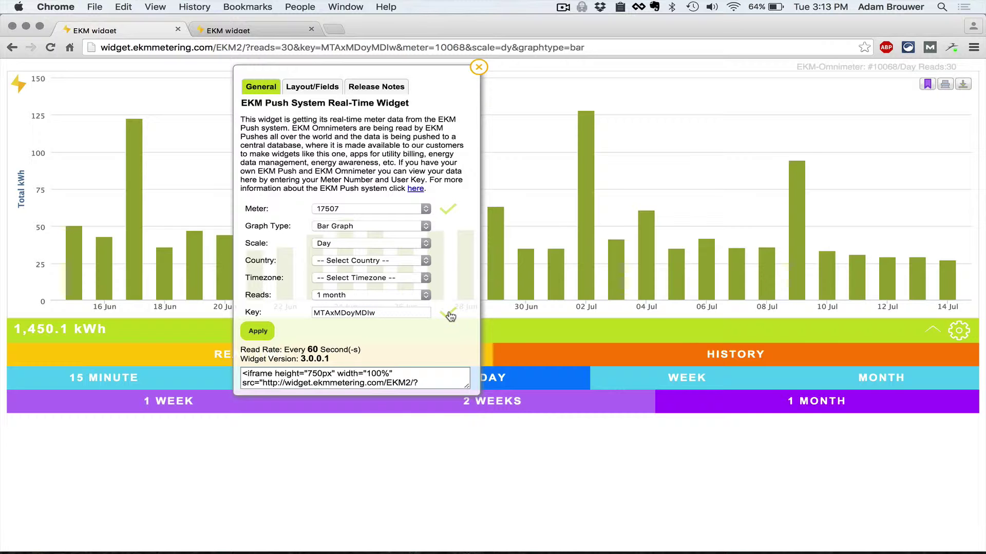
Choose meter 10068 and set the Scale to Hour.
left_click(426, 209)
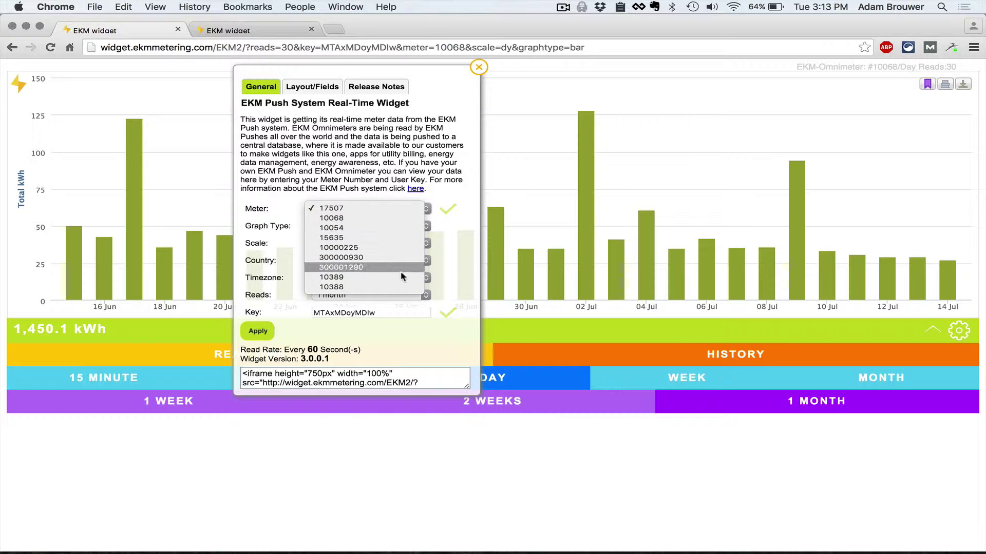
left_click(438, 195)
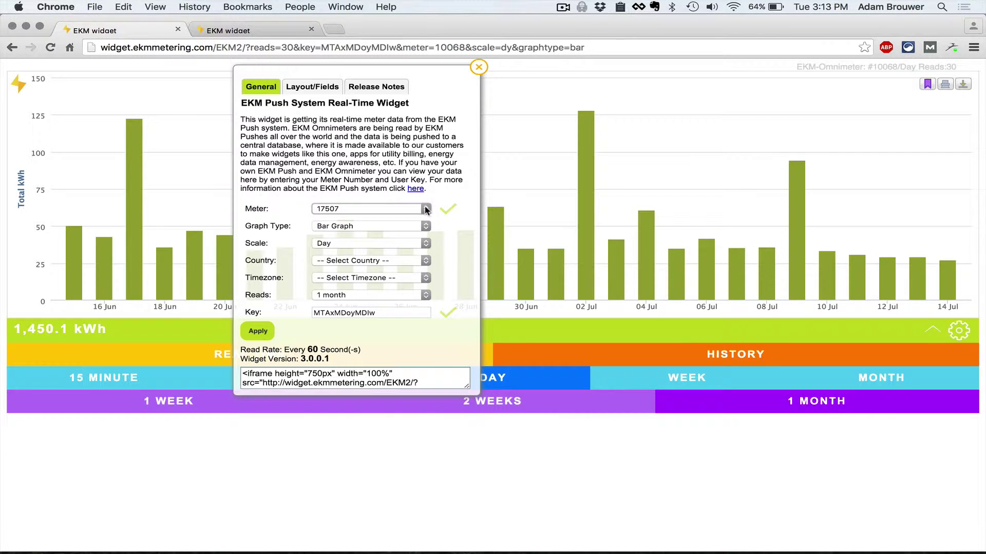
left_click(426, 210)
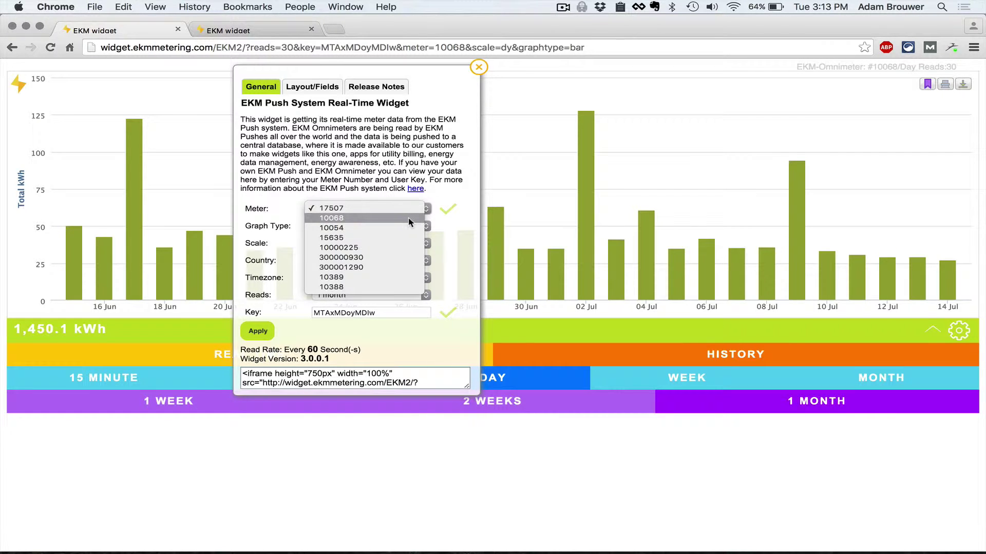
left_click(410, 219)
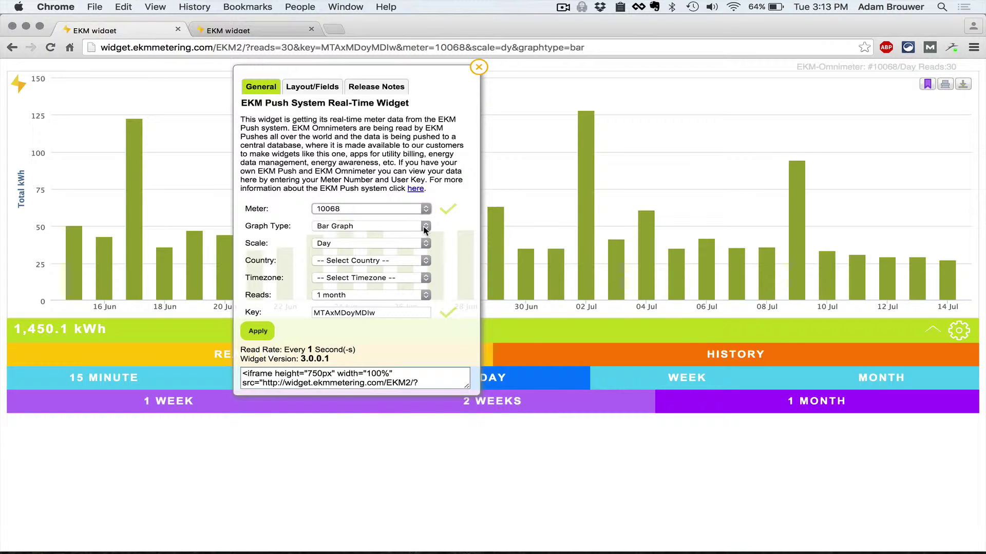
left_click(429, 245)
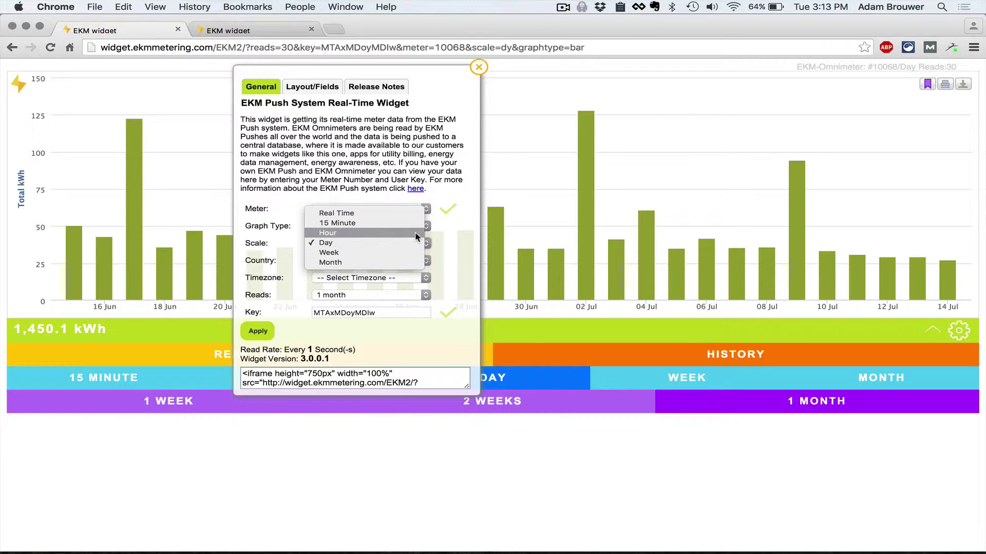
left_click(415, 232)
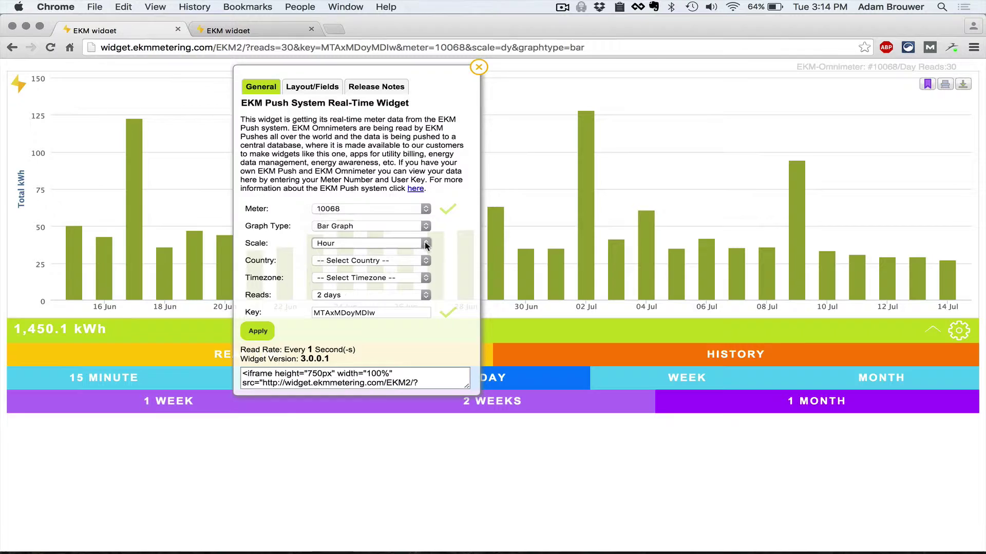
left_click(427, 296)
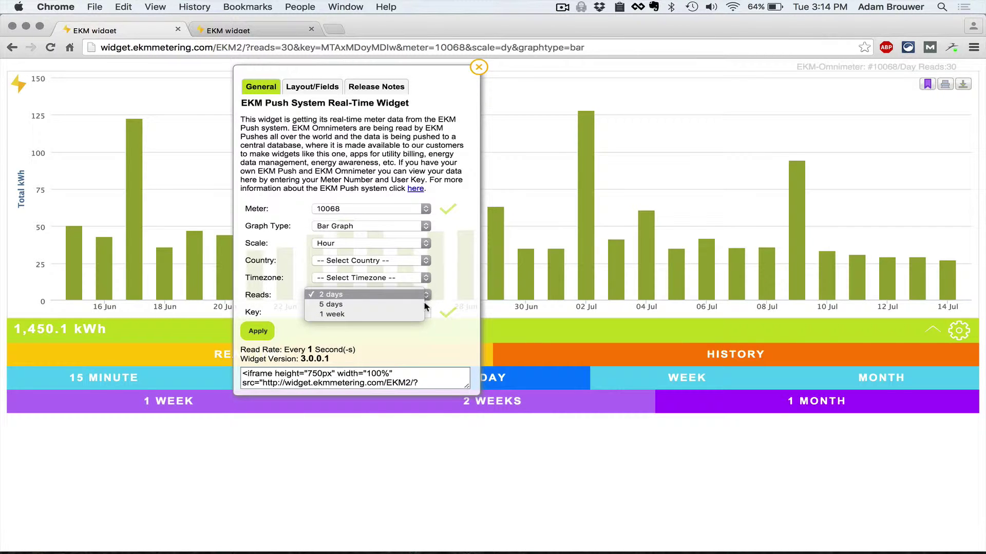
Choose Reads 5 days, Country United States and Timezone America/Los_Angeles in the settings.
left_click(422, 304)
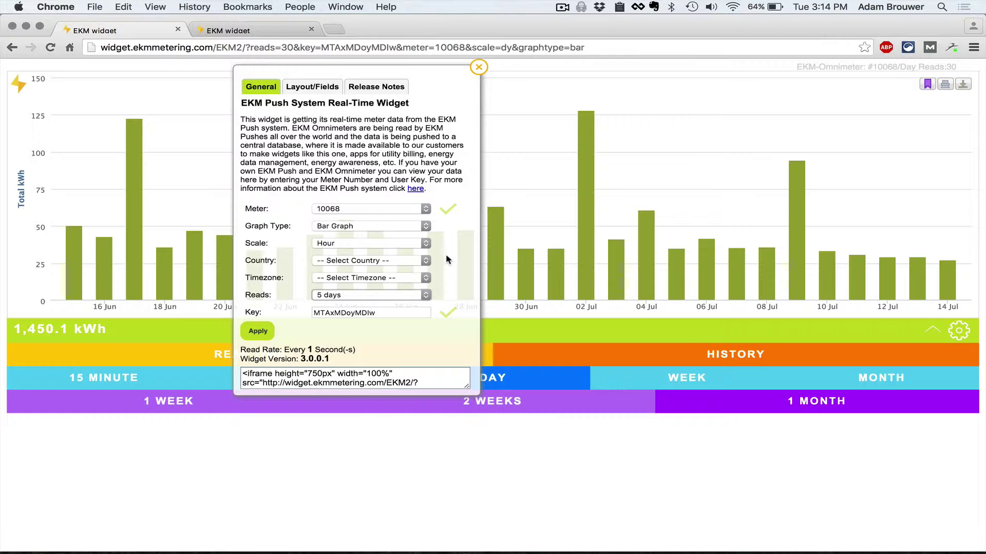
left_click(427, 260)
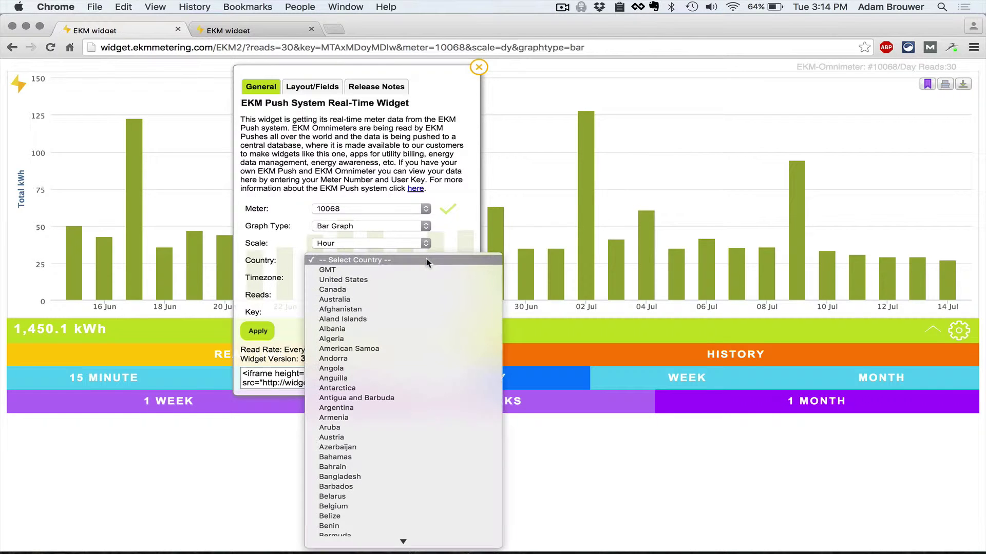
left_click(400, 285)
left_click(417, 276)
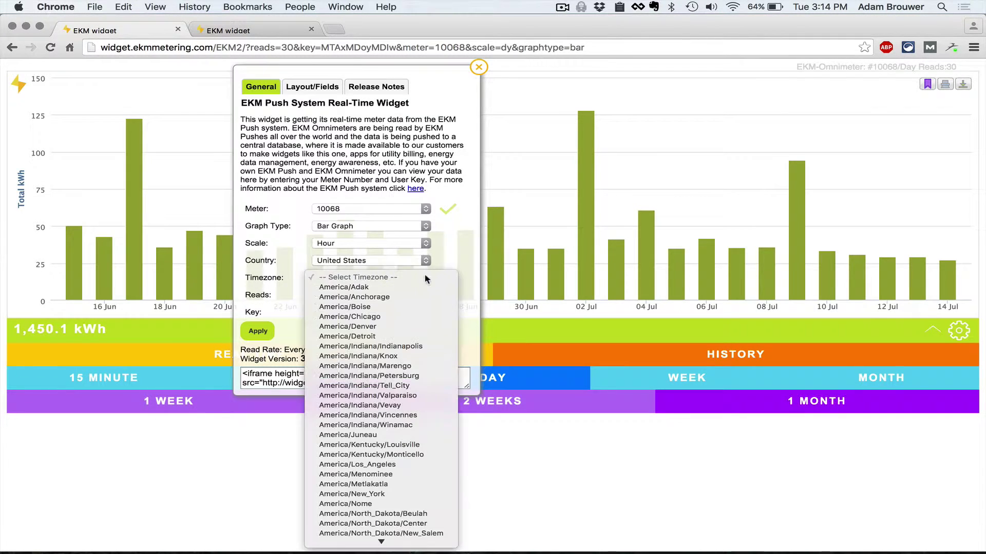
scroll(406, 452, "down", 2)
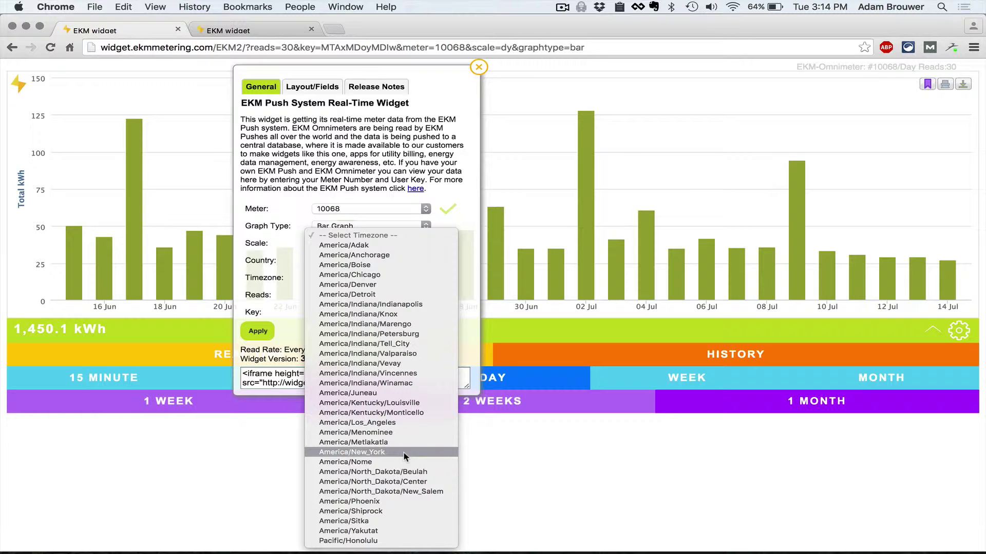
left_click(407, 421)
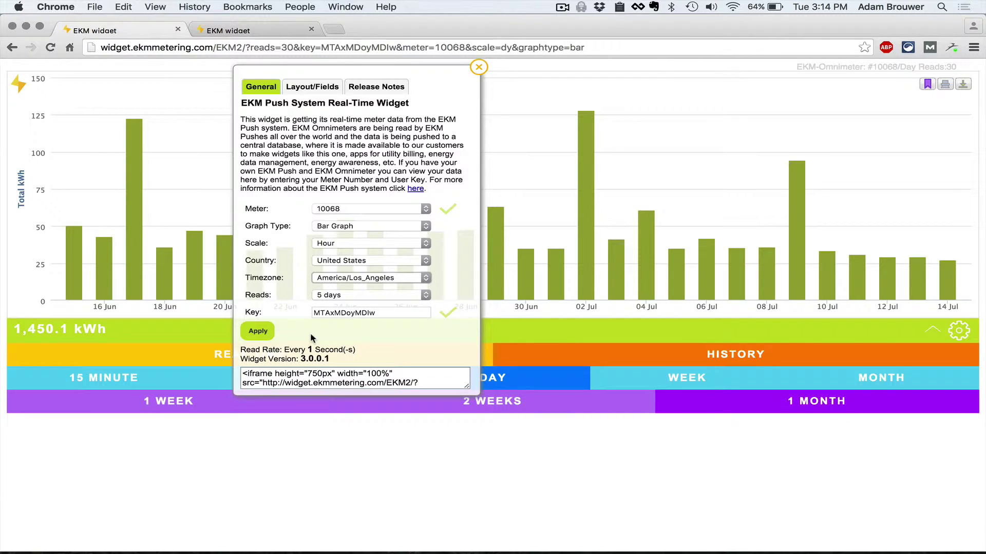
Apply the settings, then bring up and select the widget's shareable URL.
left_click(259, 332)
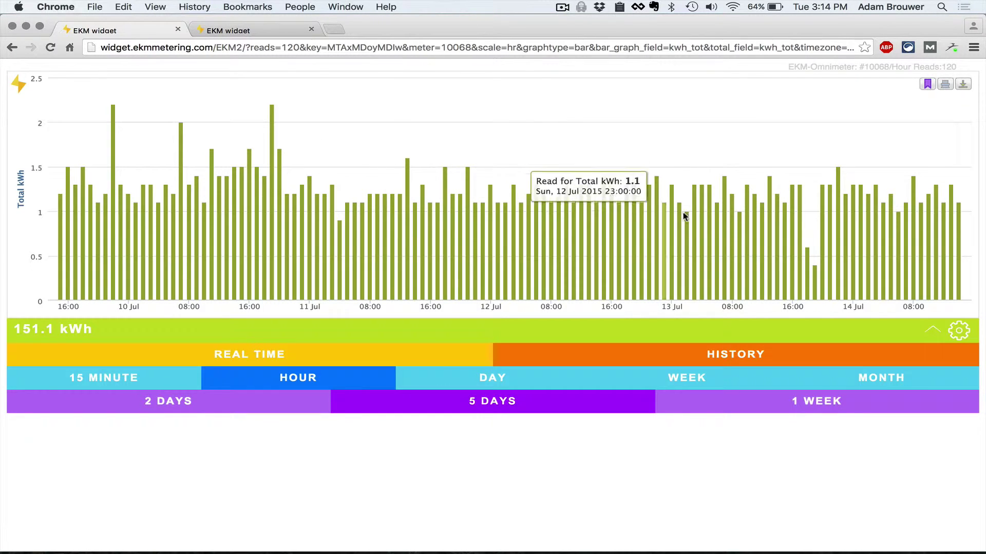
left_click(481, 47)
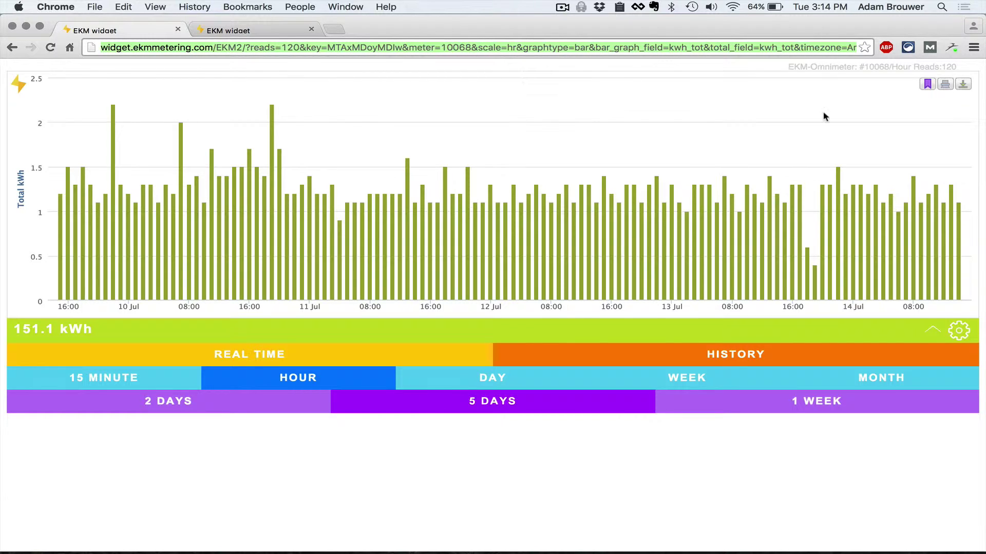
left_click(927, 85)
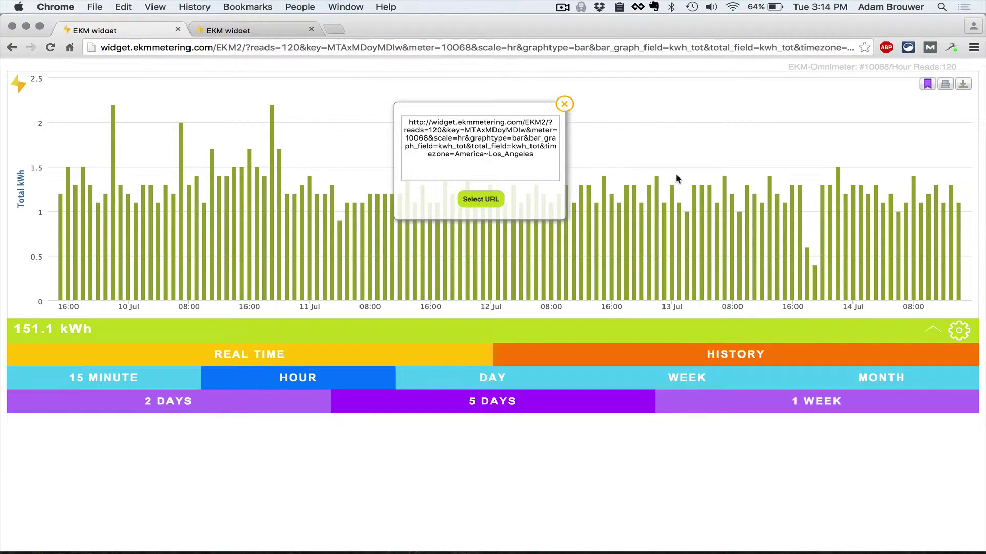
triple_click(433, 124)
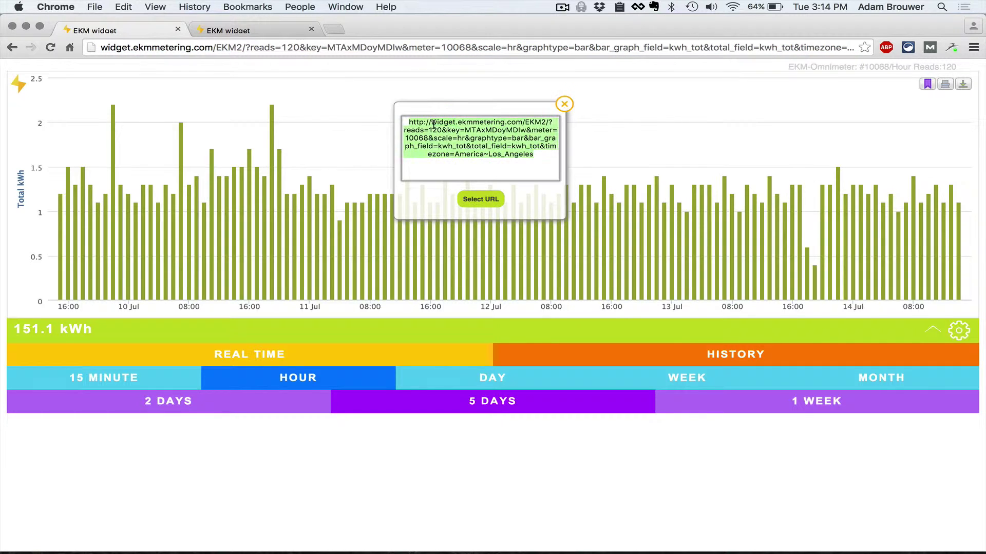
left_click(565, 106)
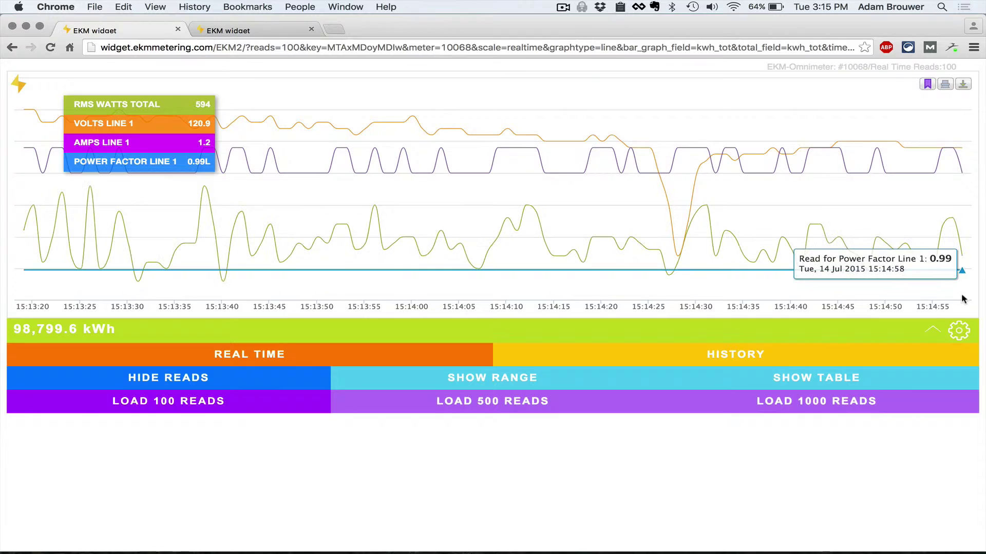
Open the widget settings on the Layout/Fields tab.
left_click(959, 333)
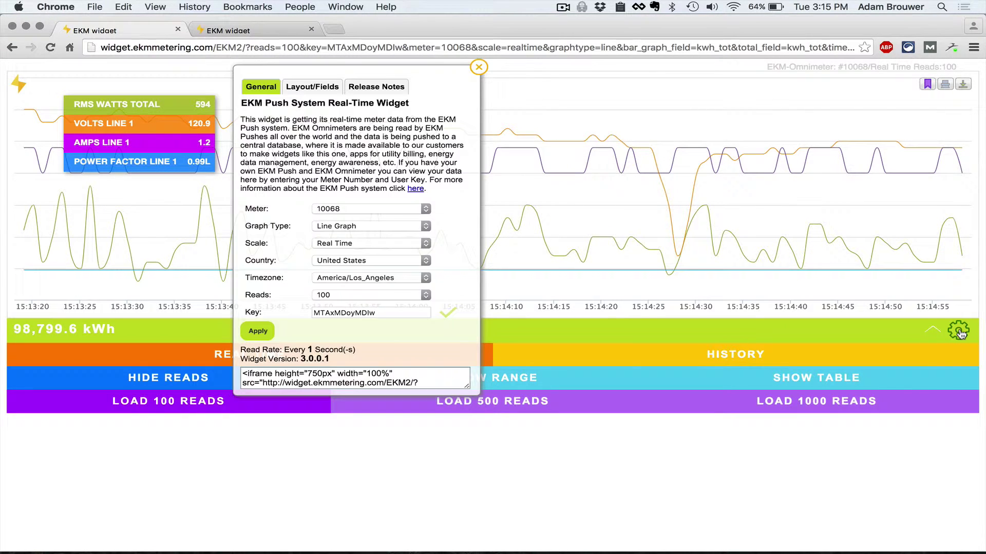
left_click(319, 91)
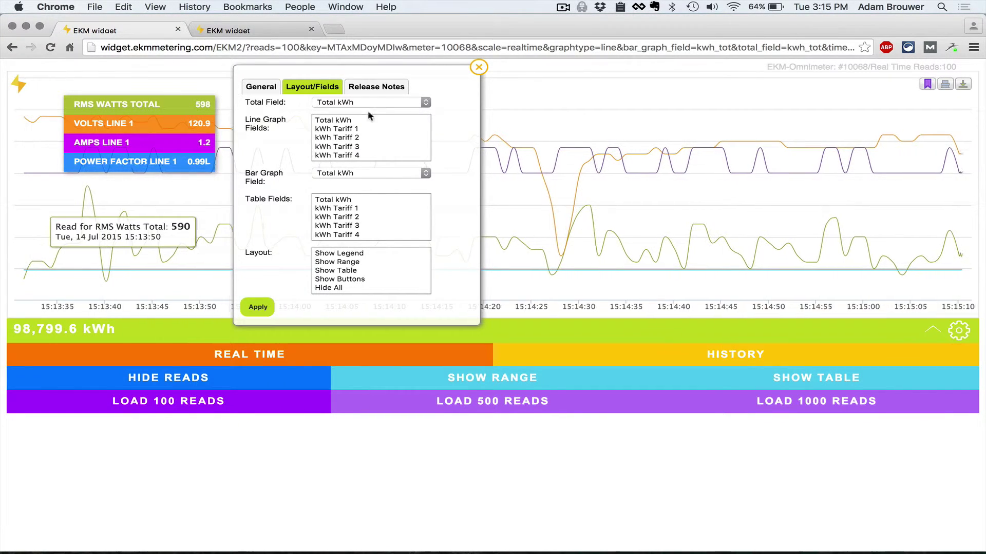
left_click(425, 102)
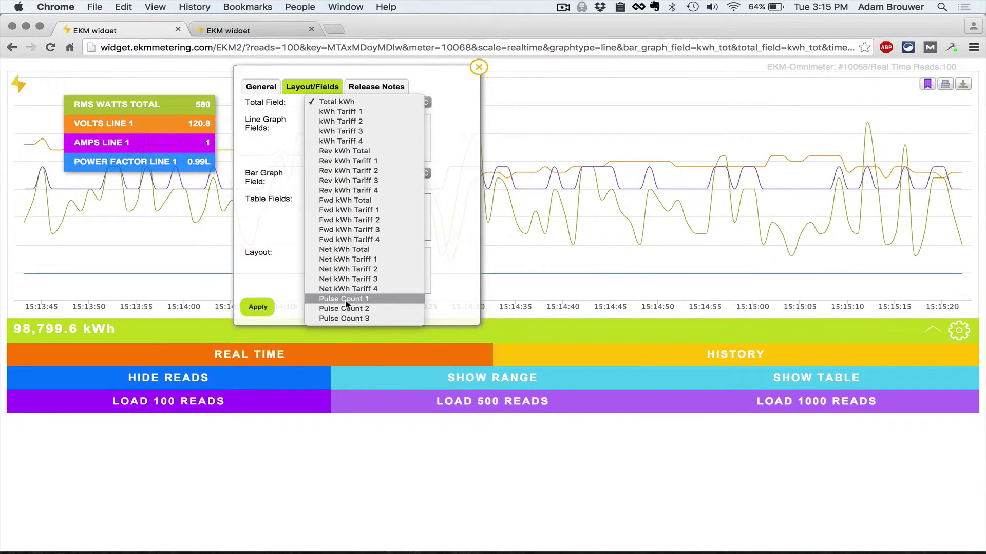
left_click(348, 105)
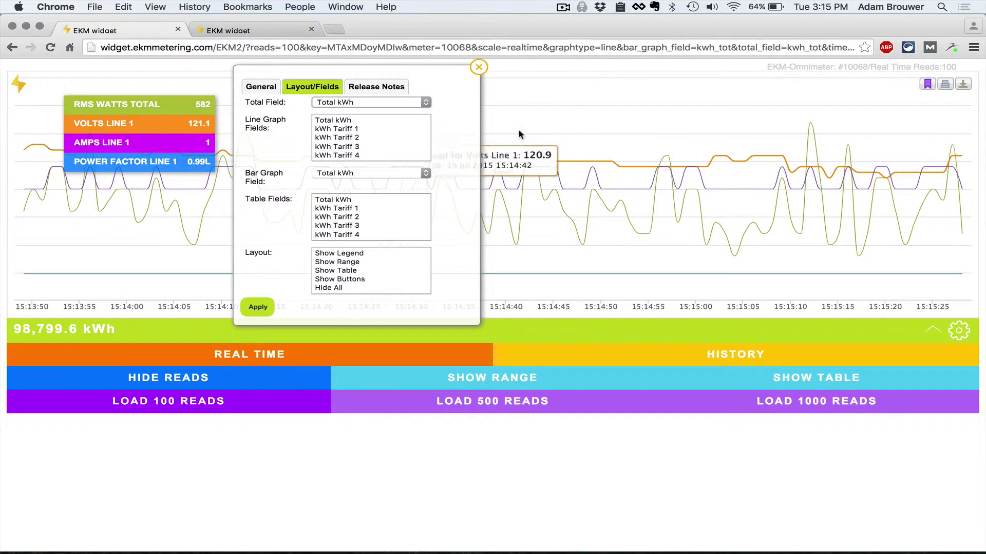
Select Rev kWh Total and Rev kWh Tariff 1 and 2 in Line Graph Fields.
scroll(374, 127, "down", 10)
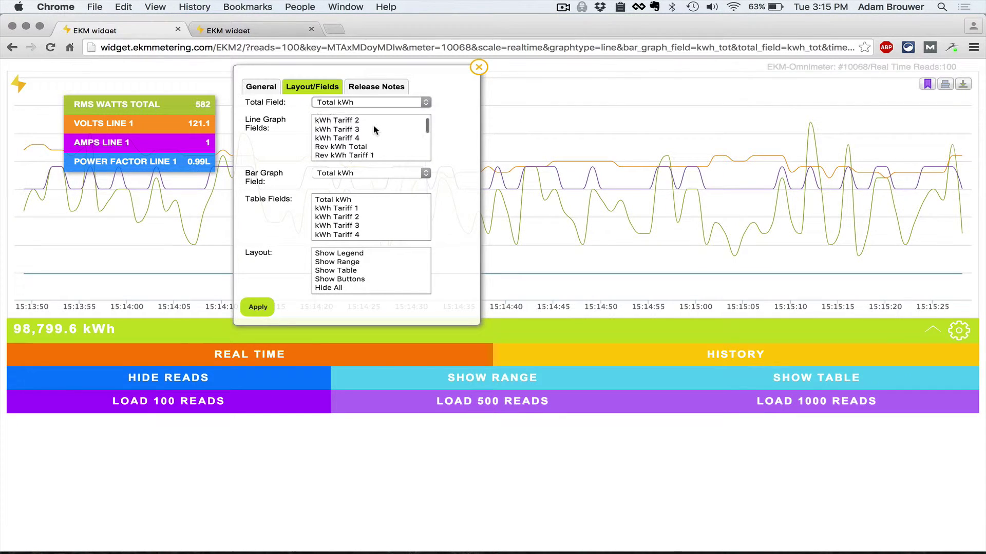
scroll(373, 127, "up", 2)
scroll(373, 125, "up", 5)
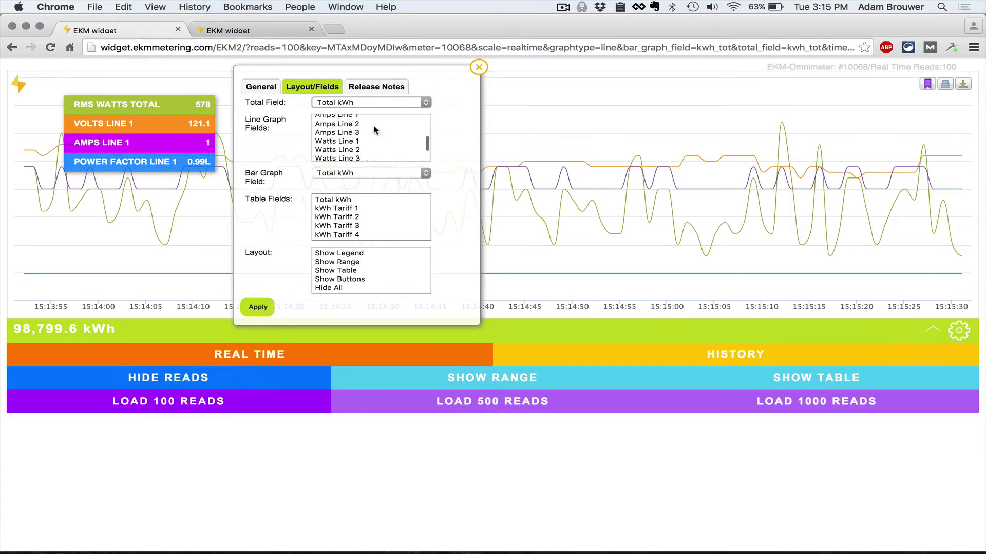
left_click(373, 126)
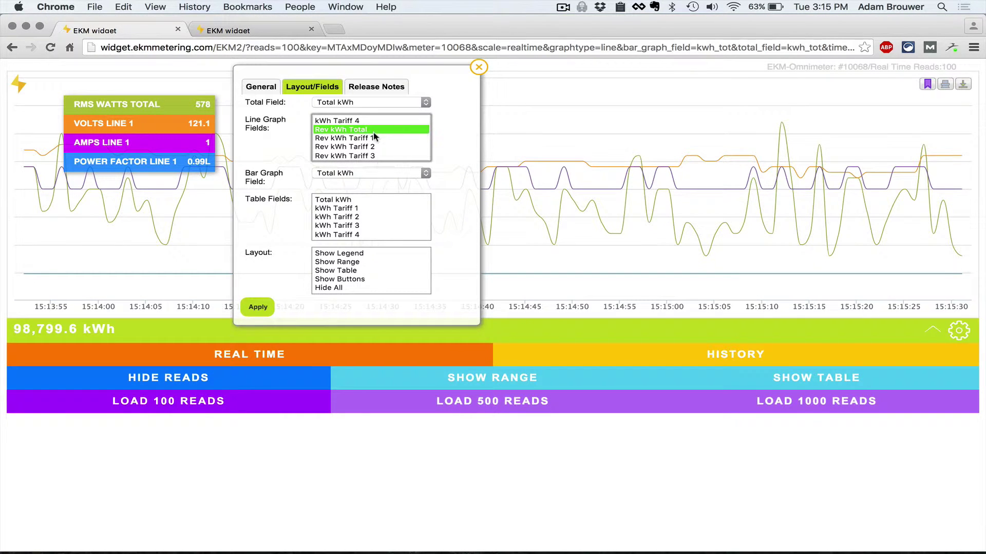
left_click_drag(374, 129, 371, 145)
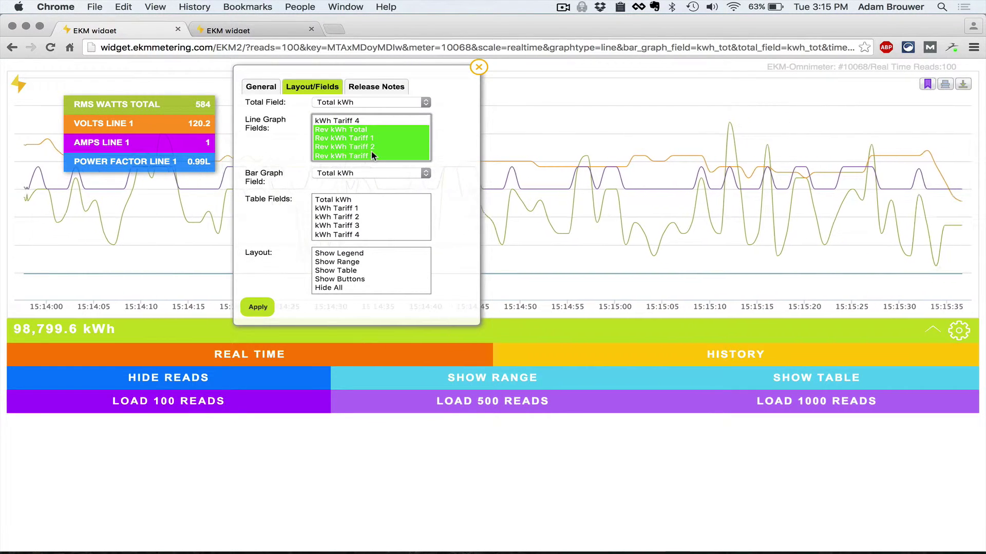
scroll(371, 146, "down", 10)
scroll(371, 145, "up", 2)
scroll(372, 146, "up", 4)
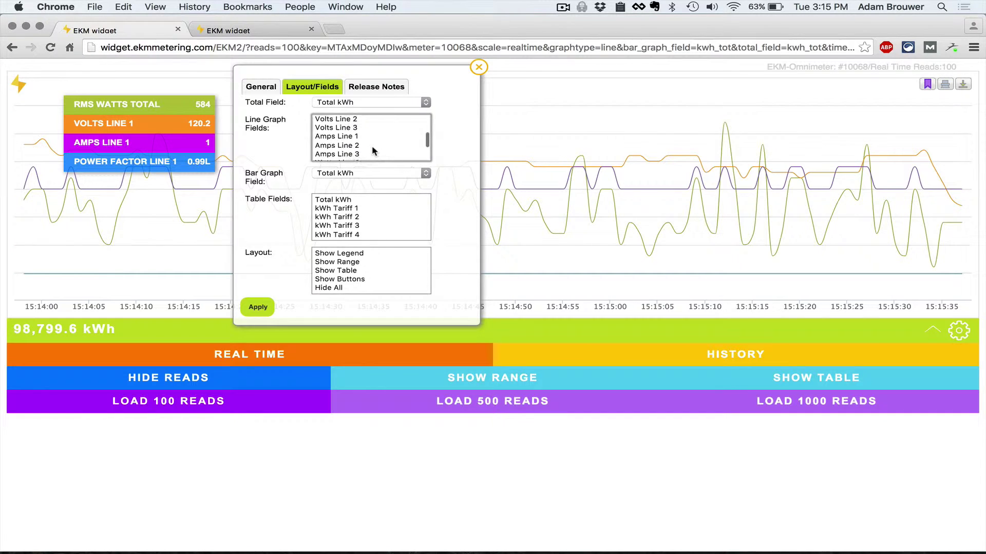
Add Volts Line 1, Volts Line 2, Amps Line 2 and Amps Line 1, dismissing the four-value warning.
left_click(349, 126, "super")
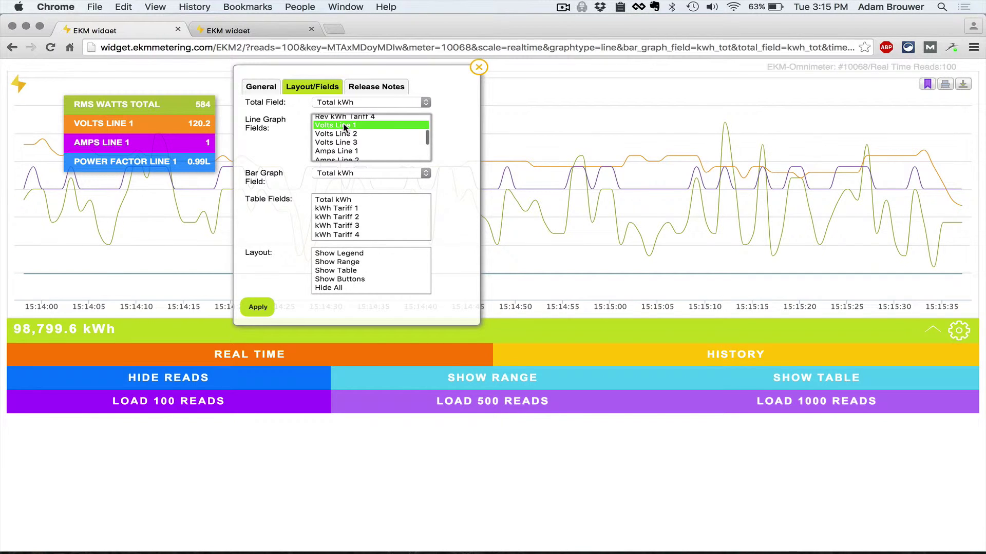
left_click(589, 202)
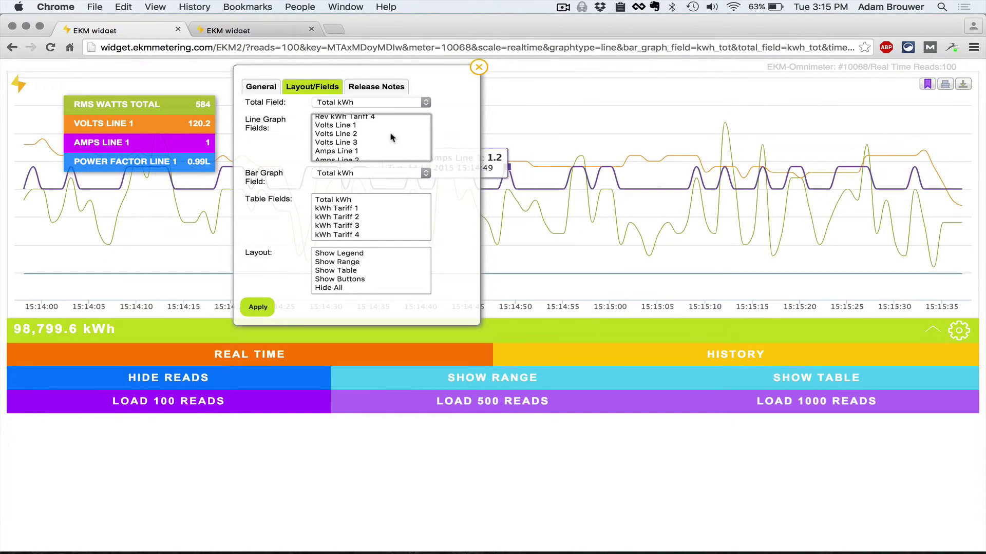
left_click(387, 135, "super")
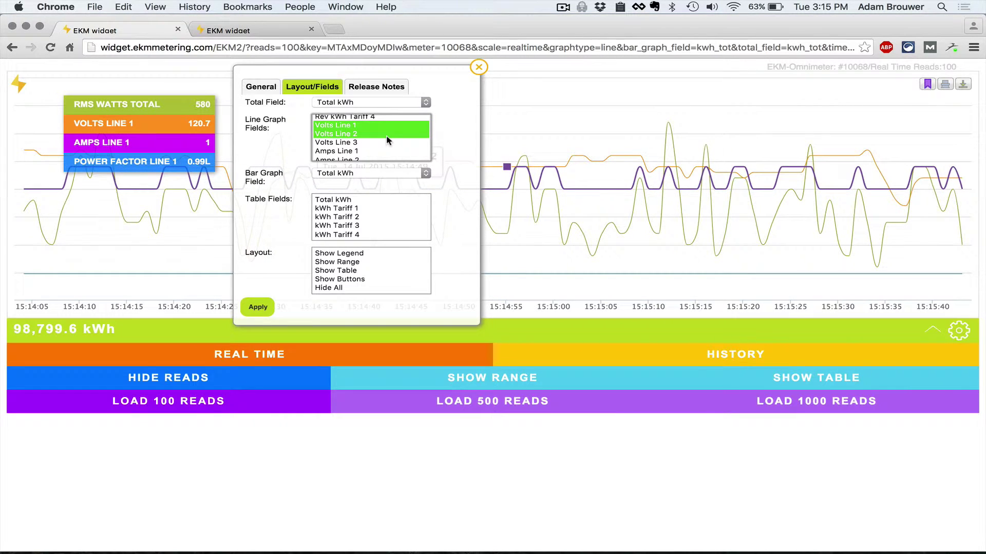
scroll(387, 139, "down", 3)
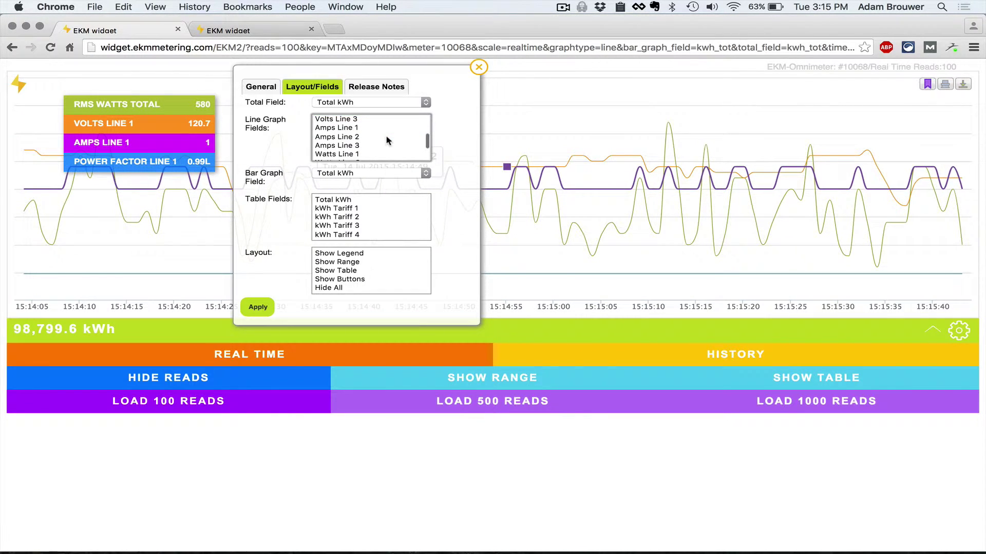
left_click(348, 137, "super")
left_click(348, 128, "super")
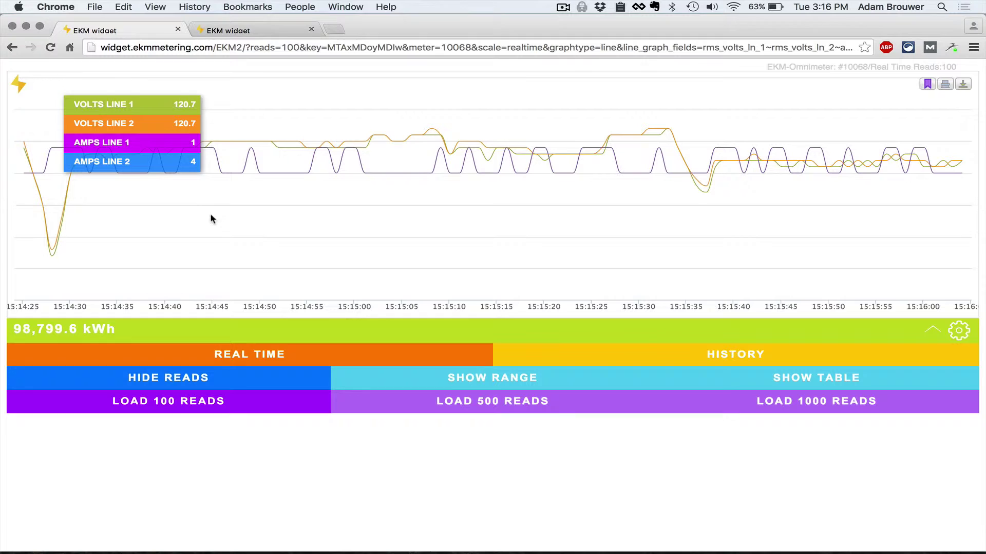
Toggle the Volts Line 1 and Volts Line 2 legend series off and back on.
left_click(150, 128)
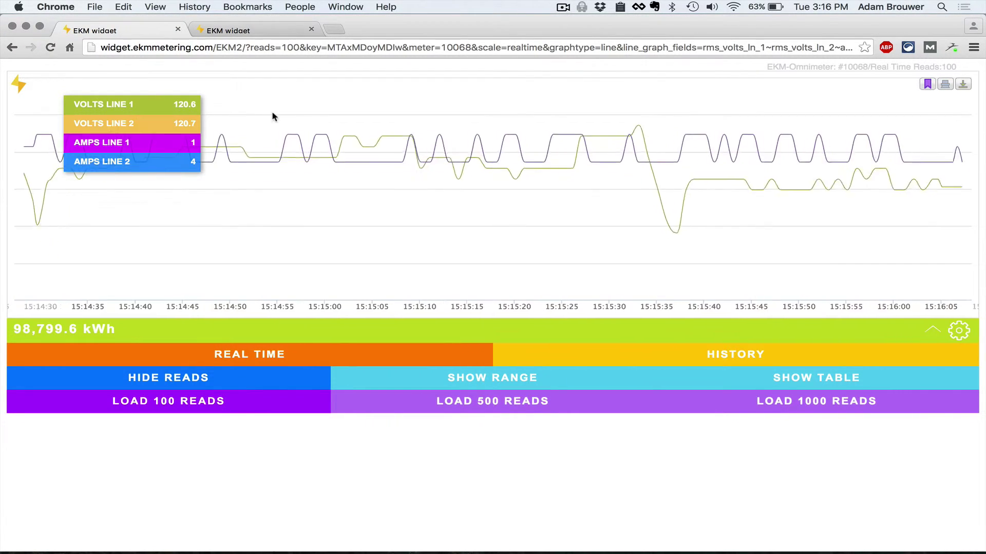
left_click(160, 106)
left_click(159, 107)
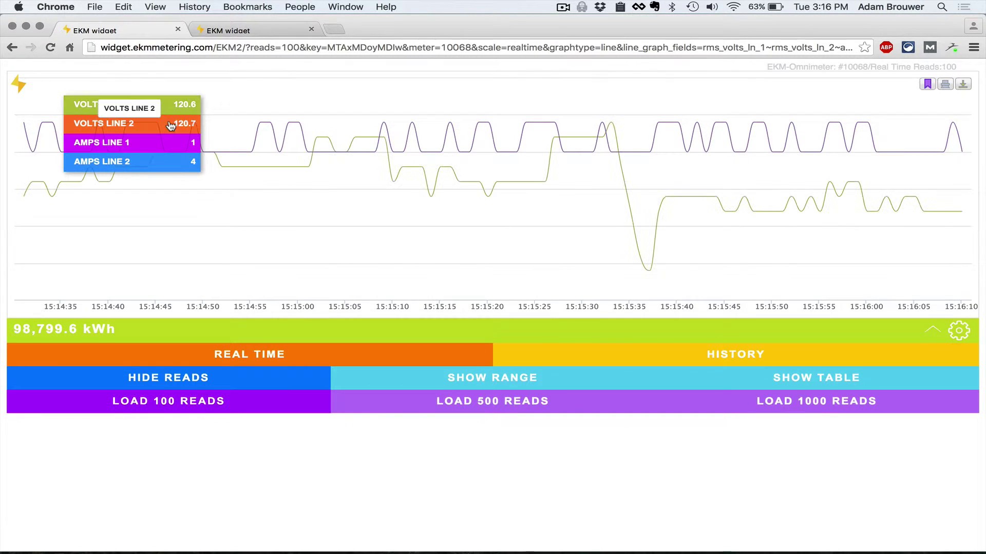
left_click(172, 125)
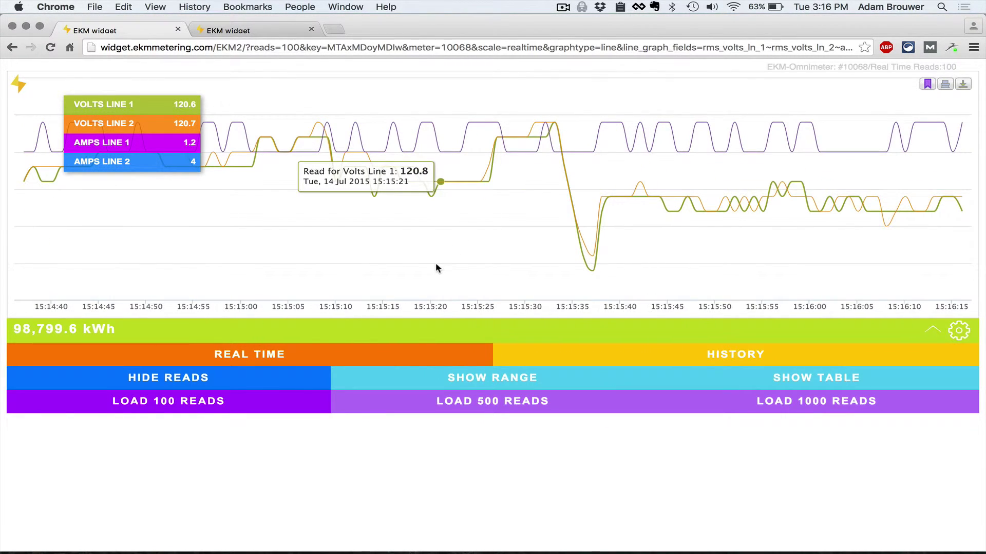
Open the widget settings again on the Layout/Fields tab.
left_click(959, 330)
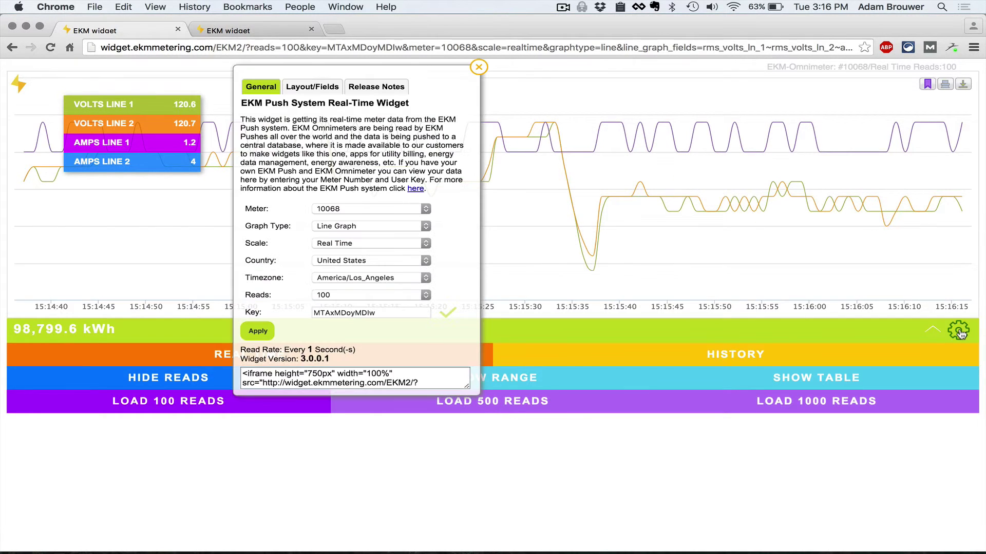
left_click(312, 88)
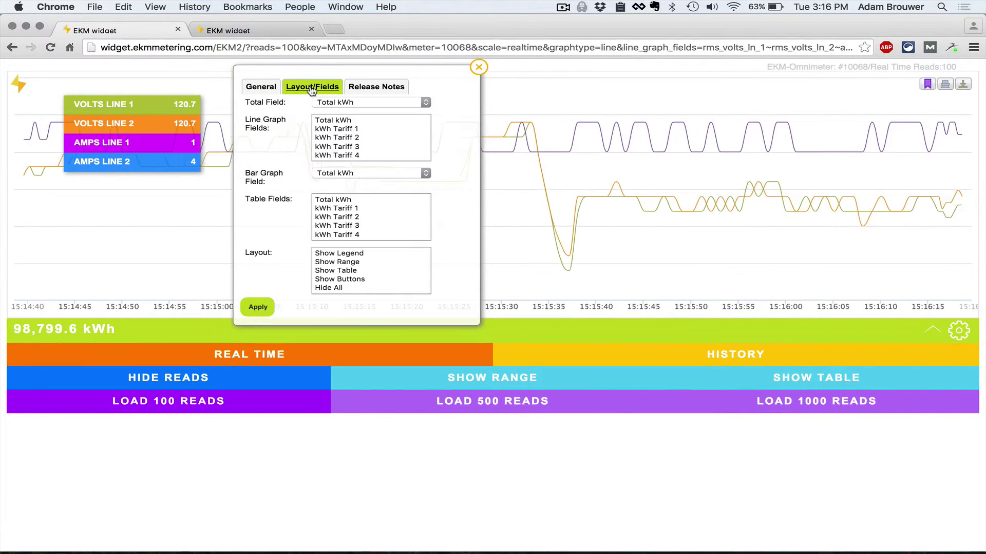
Select Show Legend and Show Buttons in Layout, then view the Release Notes.
left_click(331, 255)
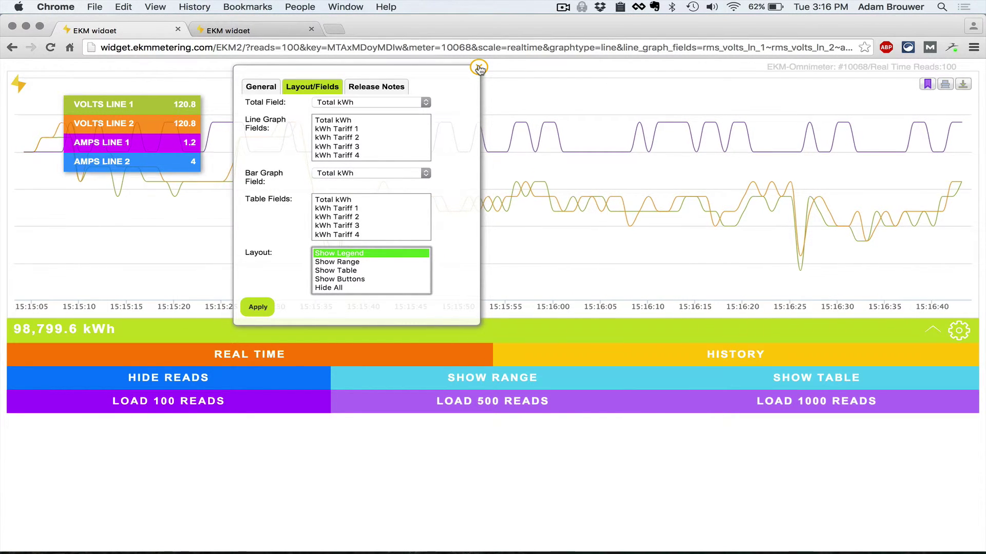
left_click(340, 281, "super")
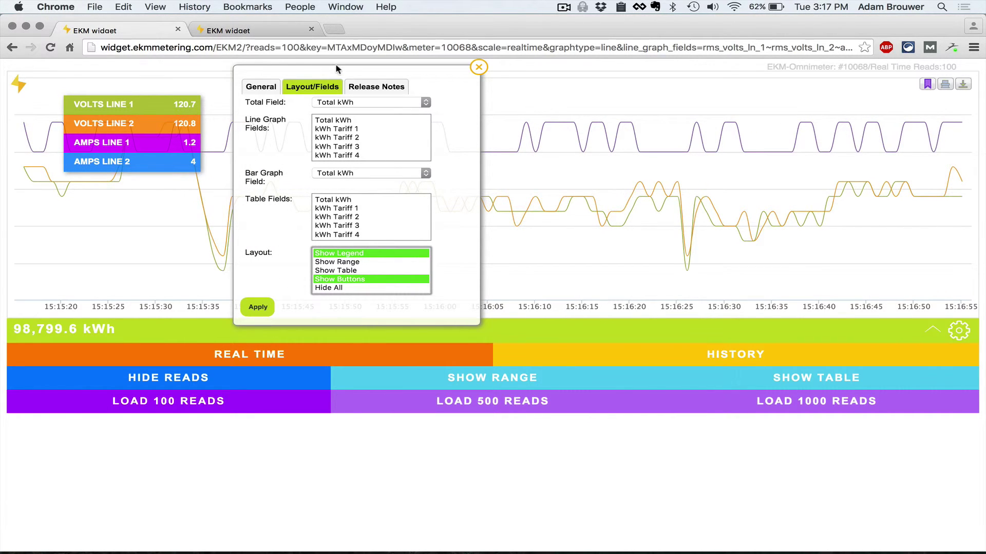
left_click(385, 87)
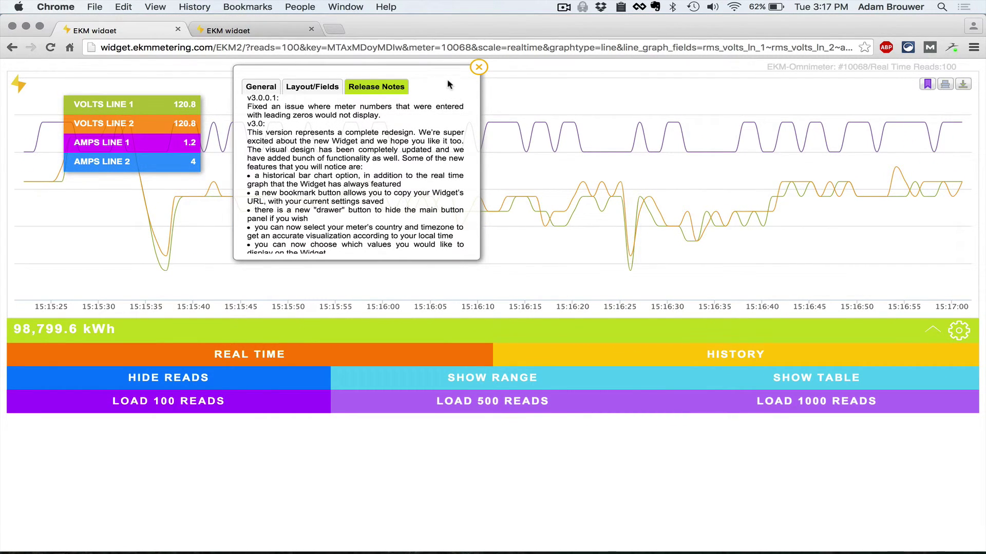
Return to the Layout/Fields settings, where Show Legend and Show Buttons remain selected.
left_click(315, 92)
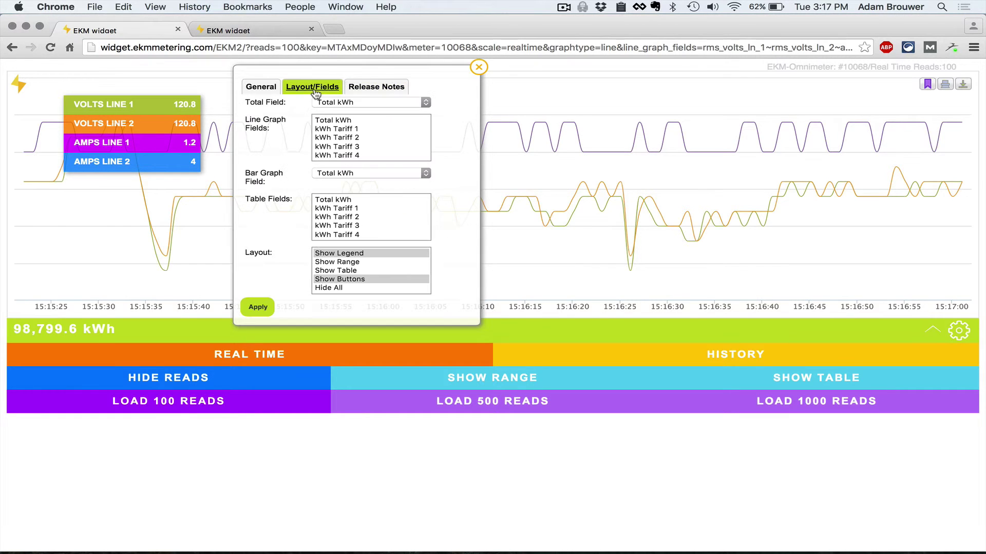